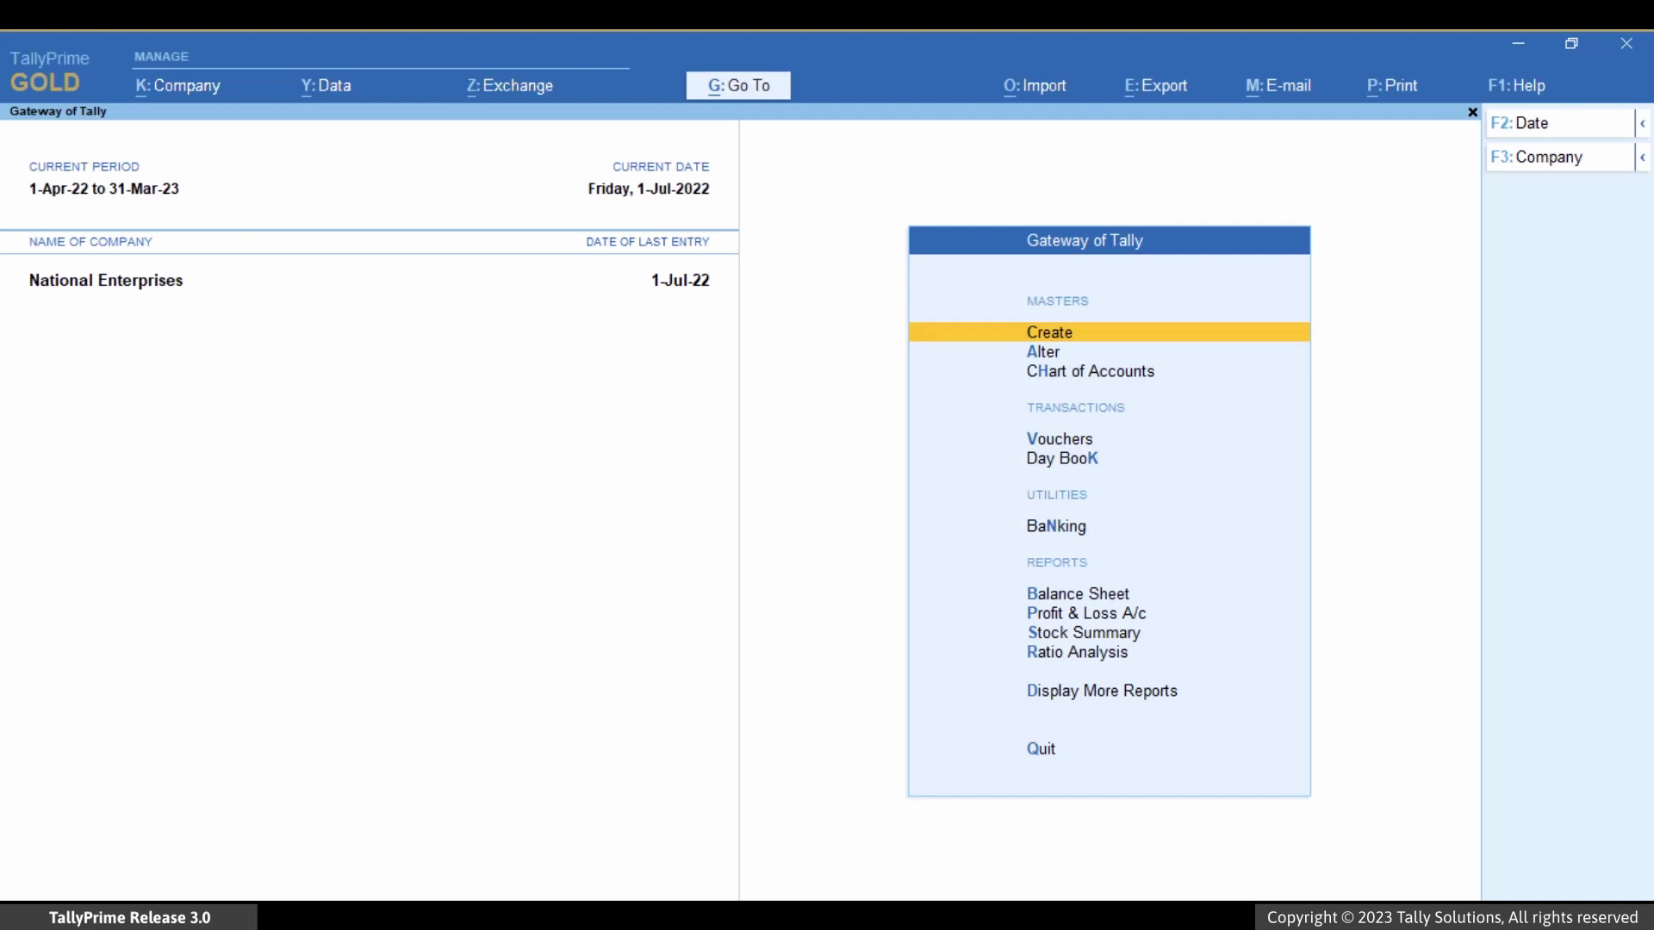
# Open Reset GSTN Data from Help > Troubleshooting and select the Karnataka Registration GSTIN.
pyautogui.press('F1')
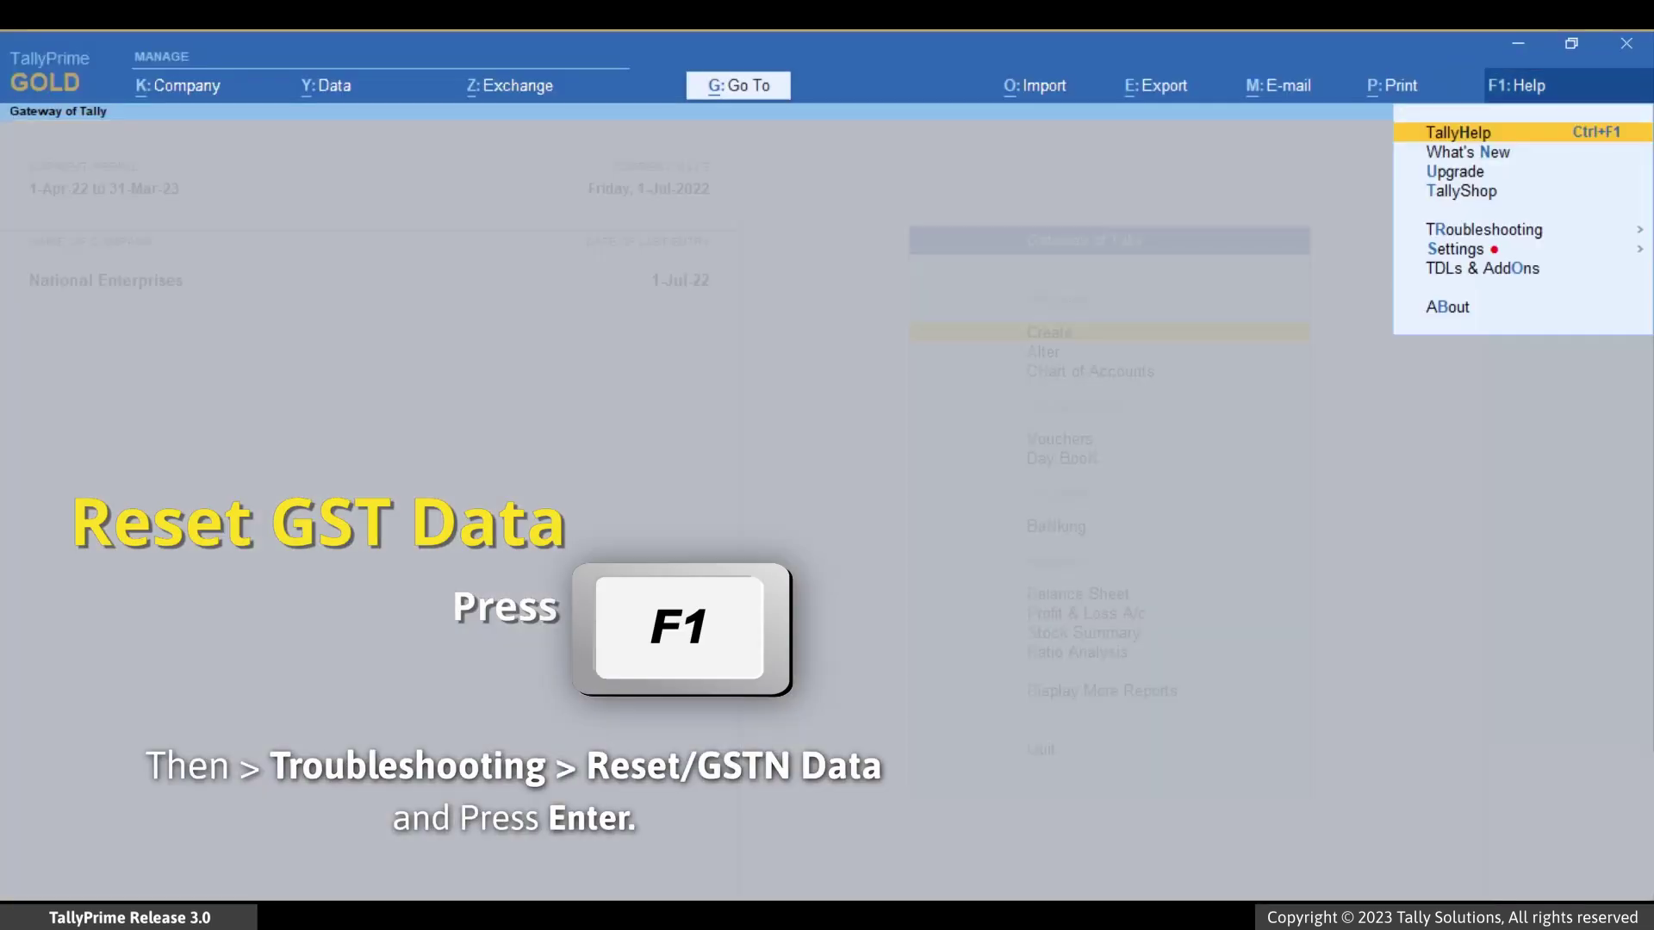
pyautogui.press('Down')
pyautogui.press('Down')
pyautogui.press('Down')
pyautogui.press('Down')
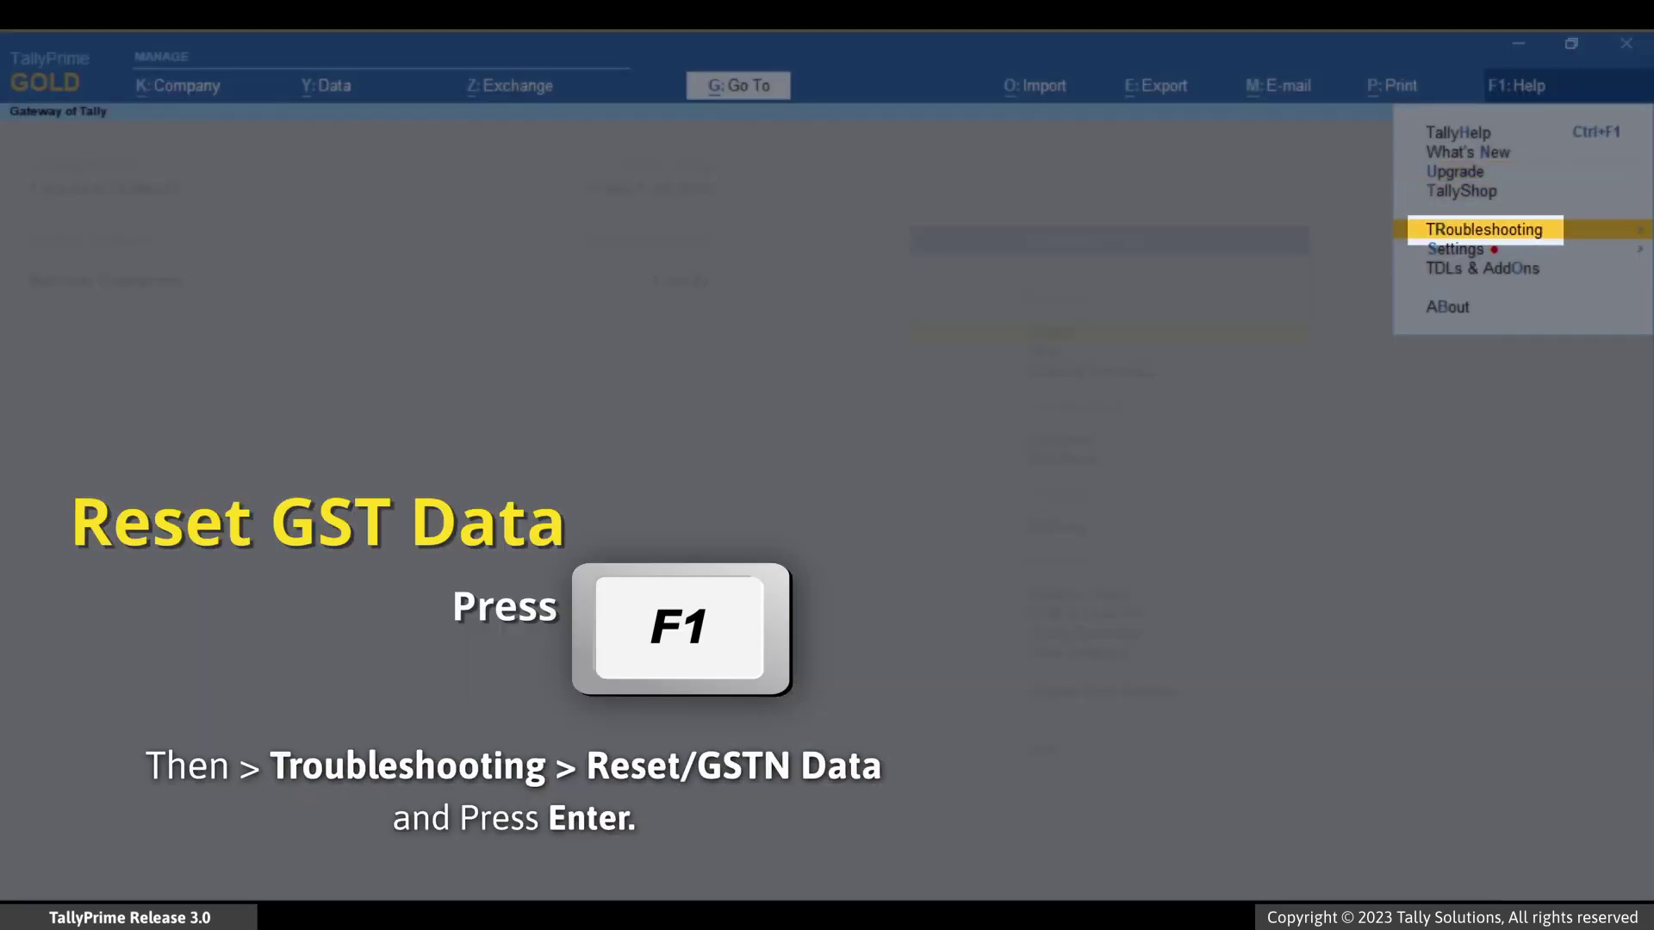
pyautogui.press('Return')
pyautogui.press('Down')
pyautogui.press('Down')
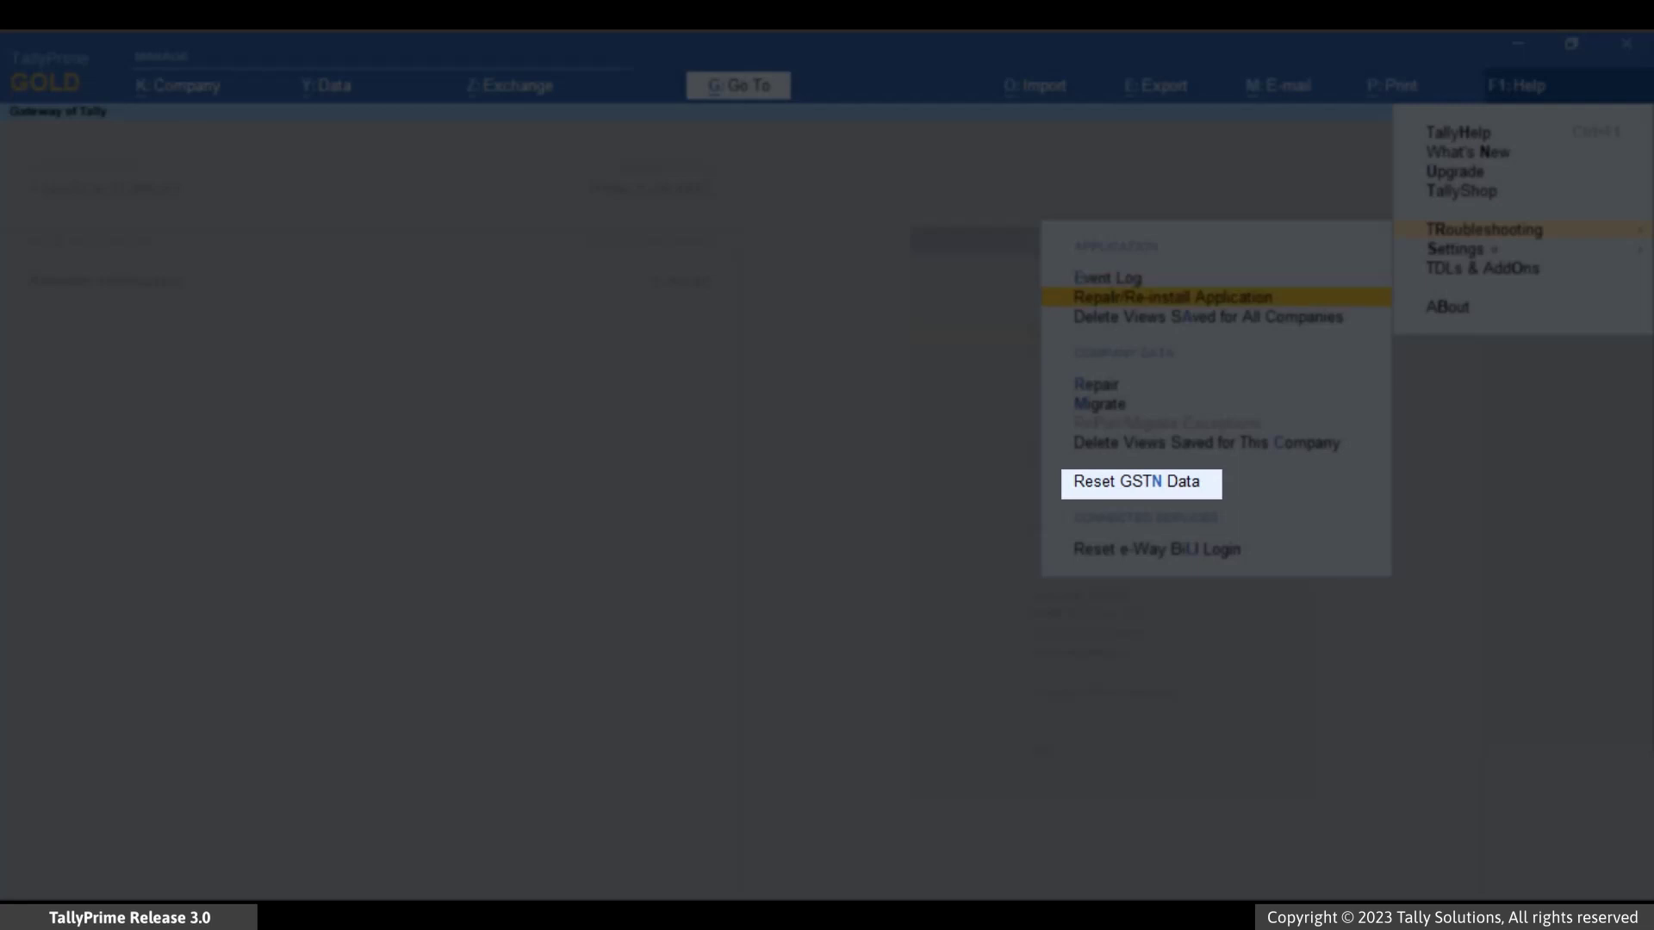
pyautogui.press('Down')
pyautogui.press('Down')
pyautogui.press('Down')
pyautogui.press('Down')
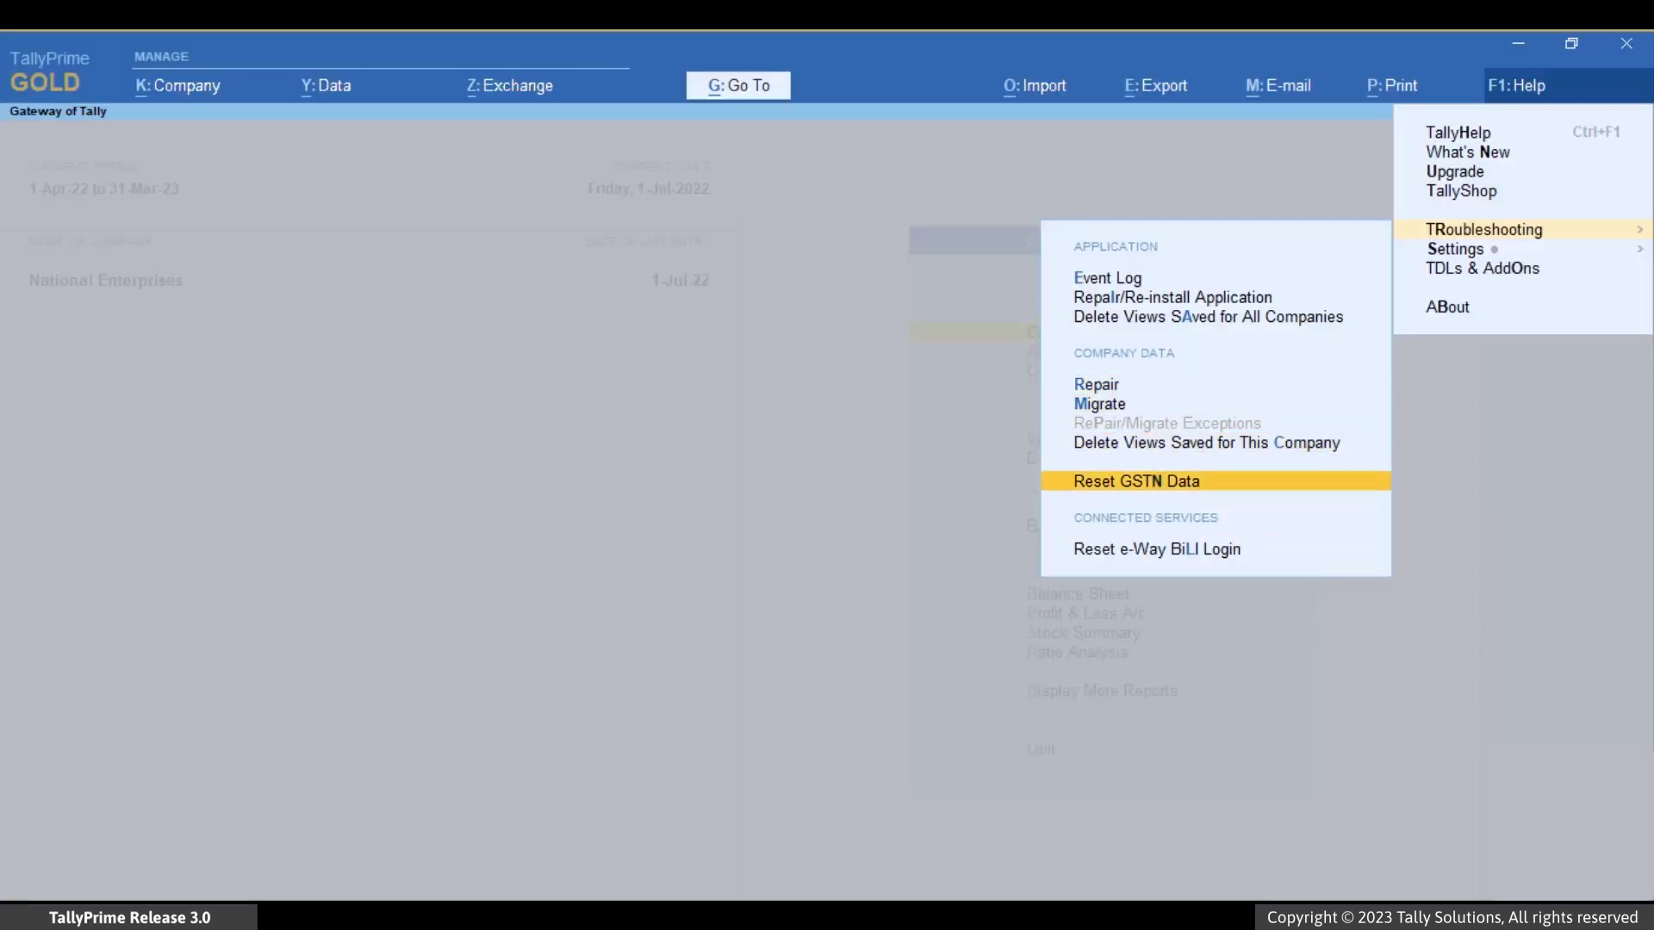
pyautogui.press('Return')
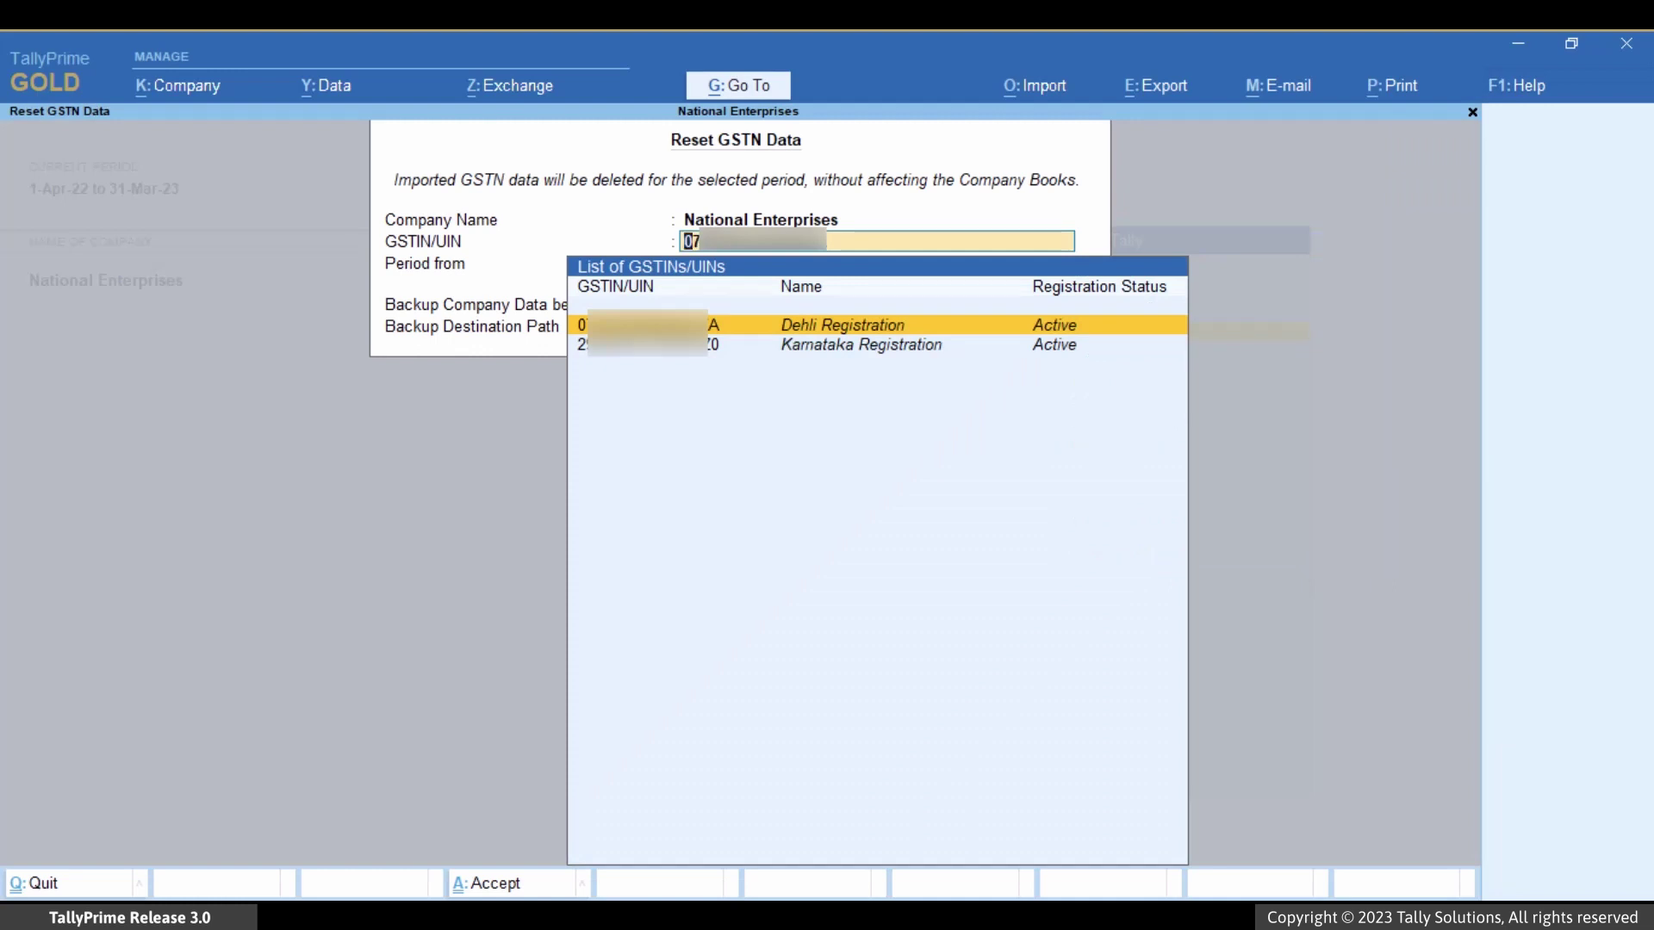
pyautogui.press('Down')
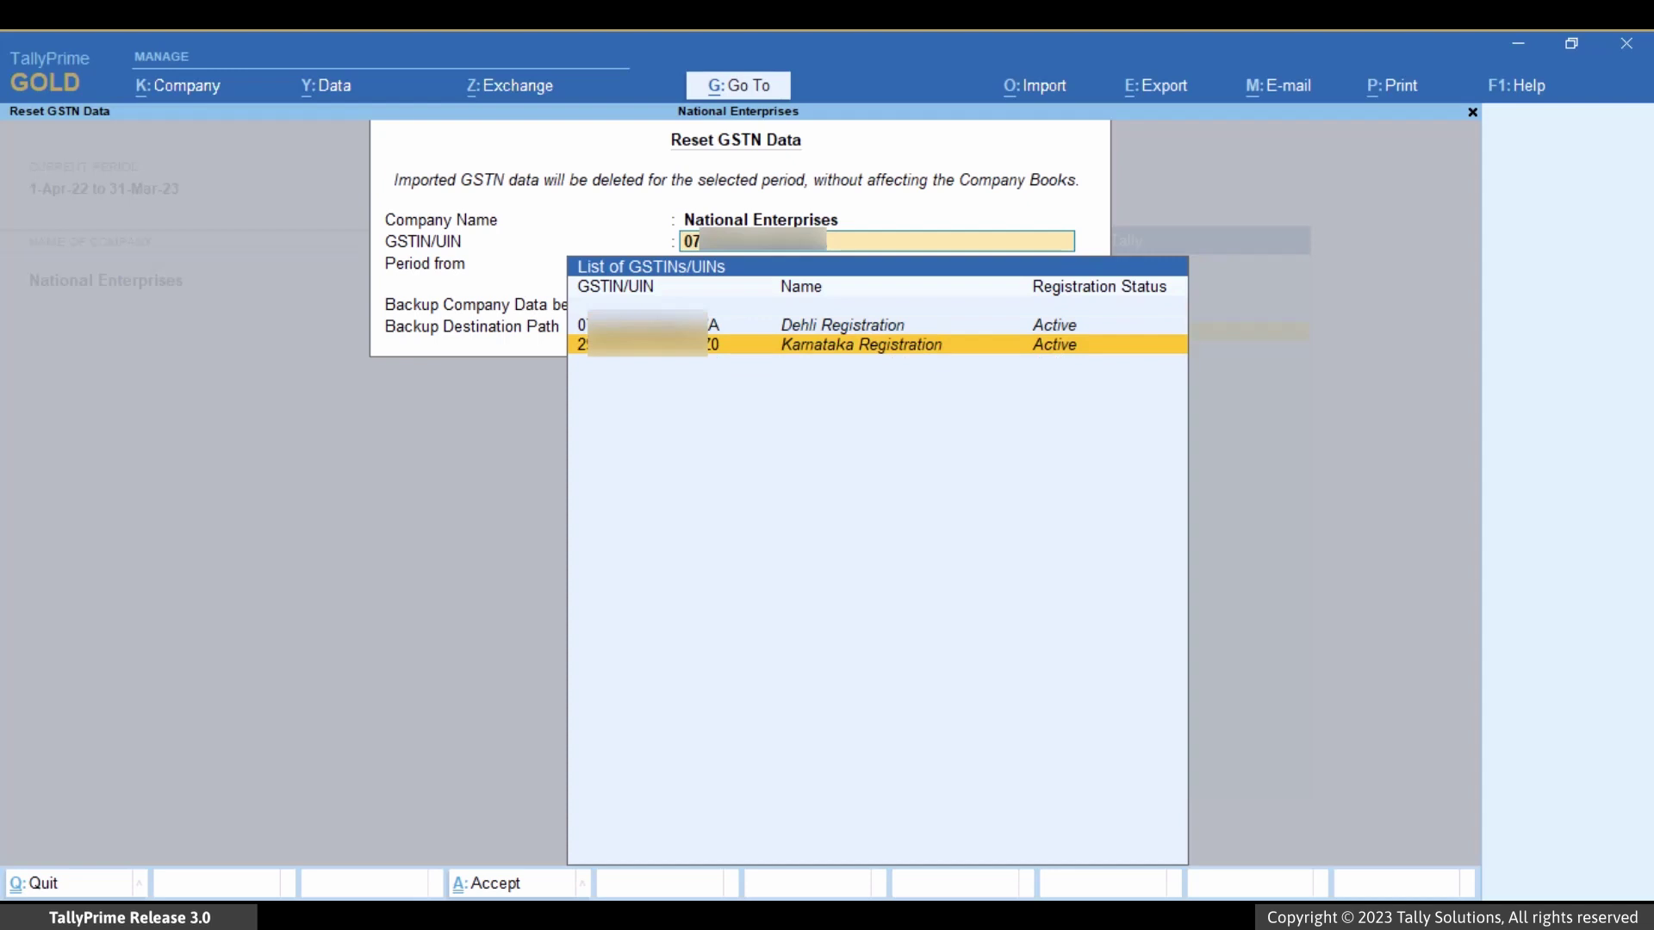
pyautogui.press('Return')
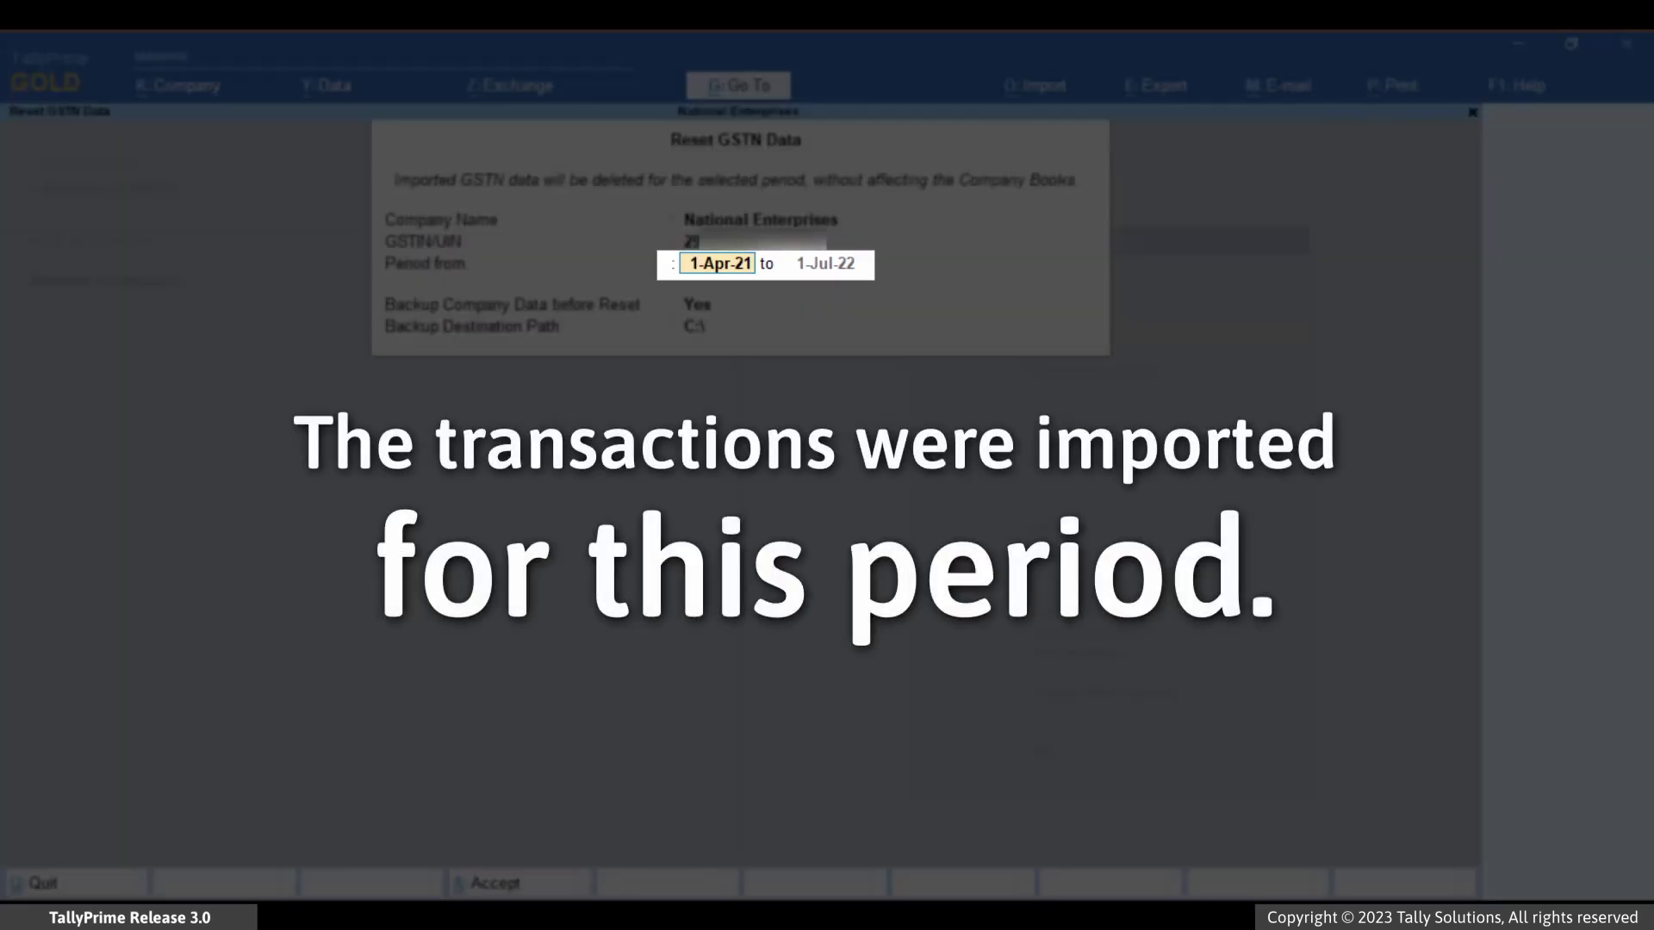
# Keep the 1-Apr-21 to 1-Jul-22 period and backup Yes, with C:\Data as the backup folder.
pyautogui.press('Return')
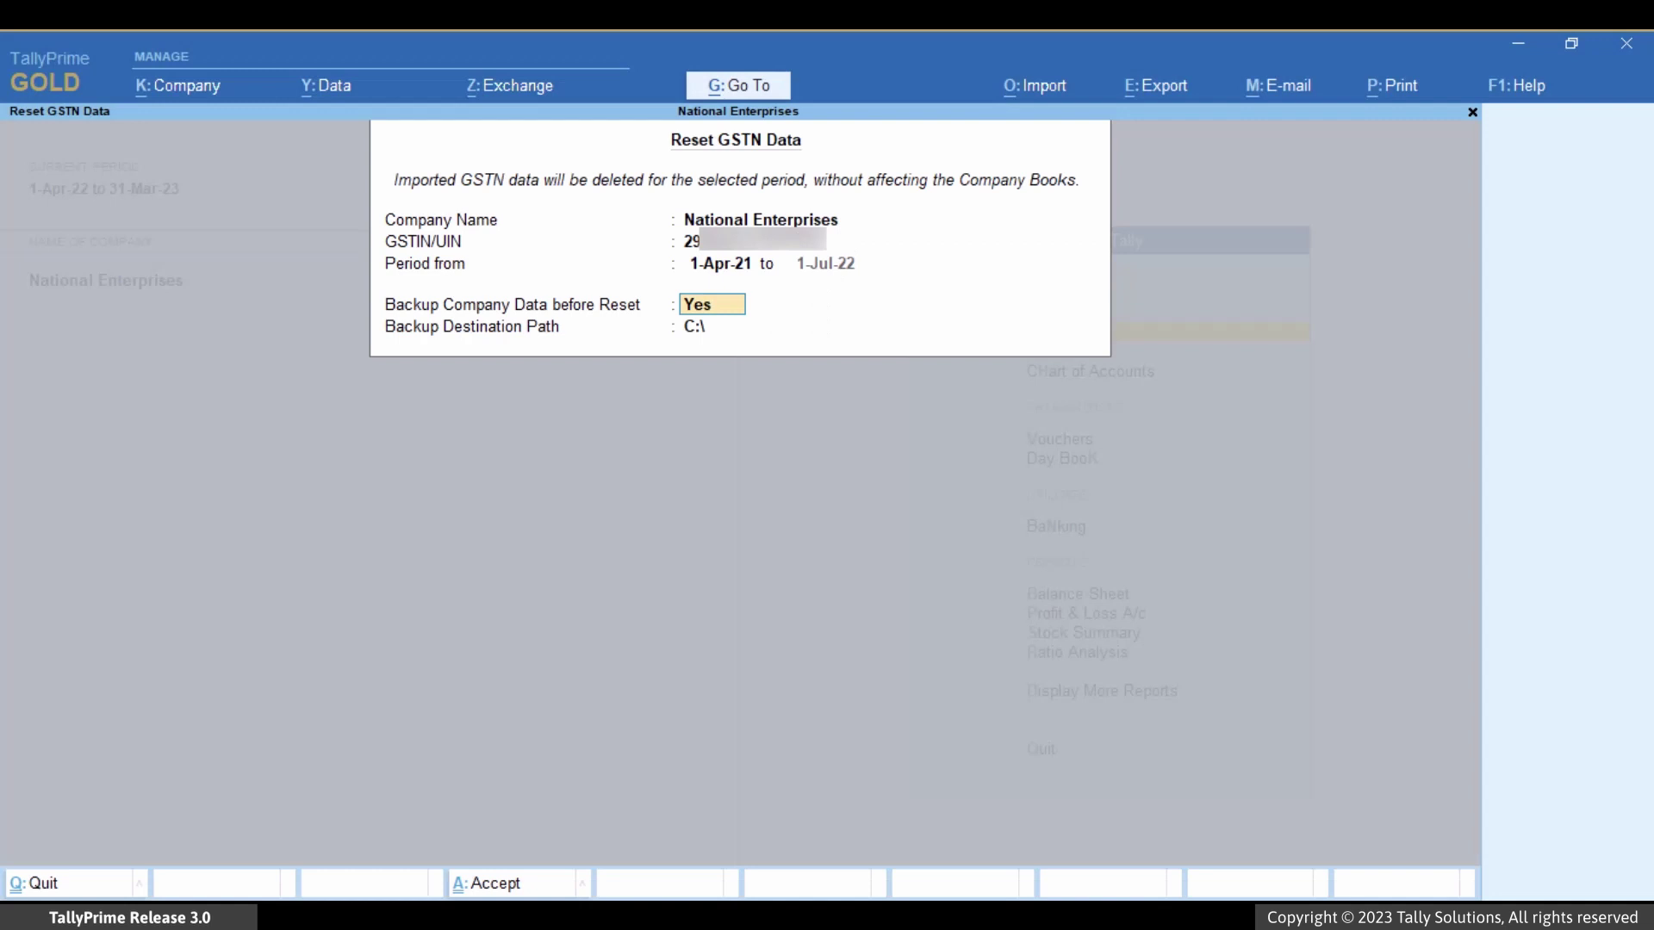
pyautogui.press('Return')
pyautogui.press('Down')
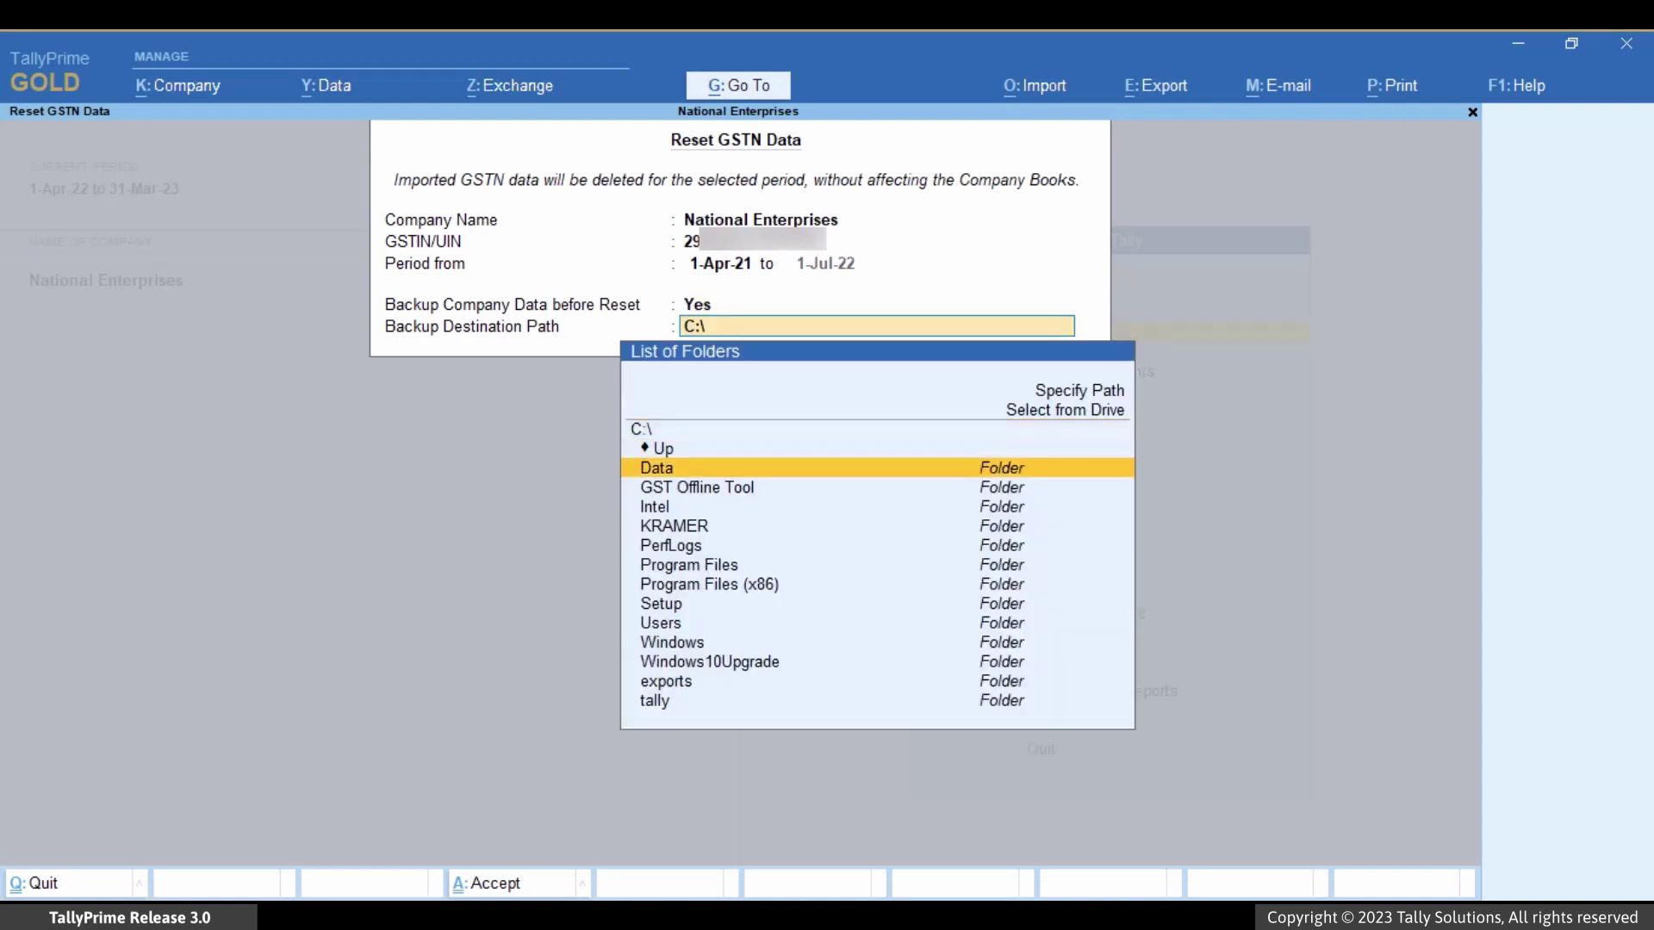
pyautogui.press('Return')
pyautogui.press('Return')
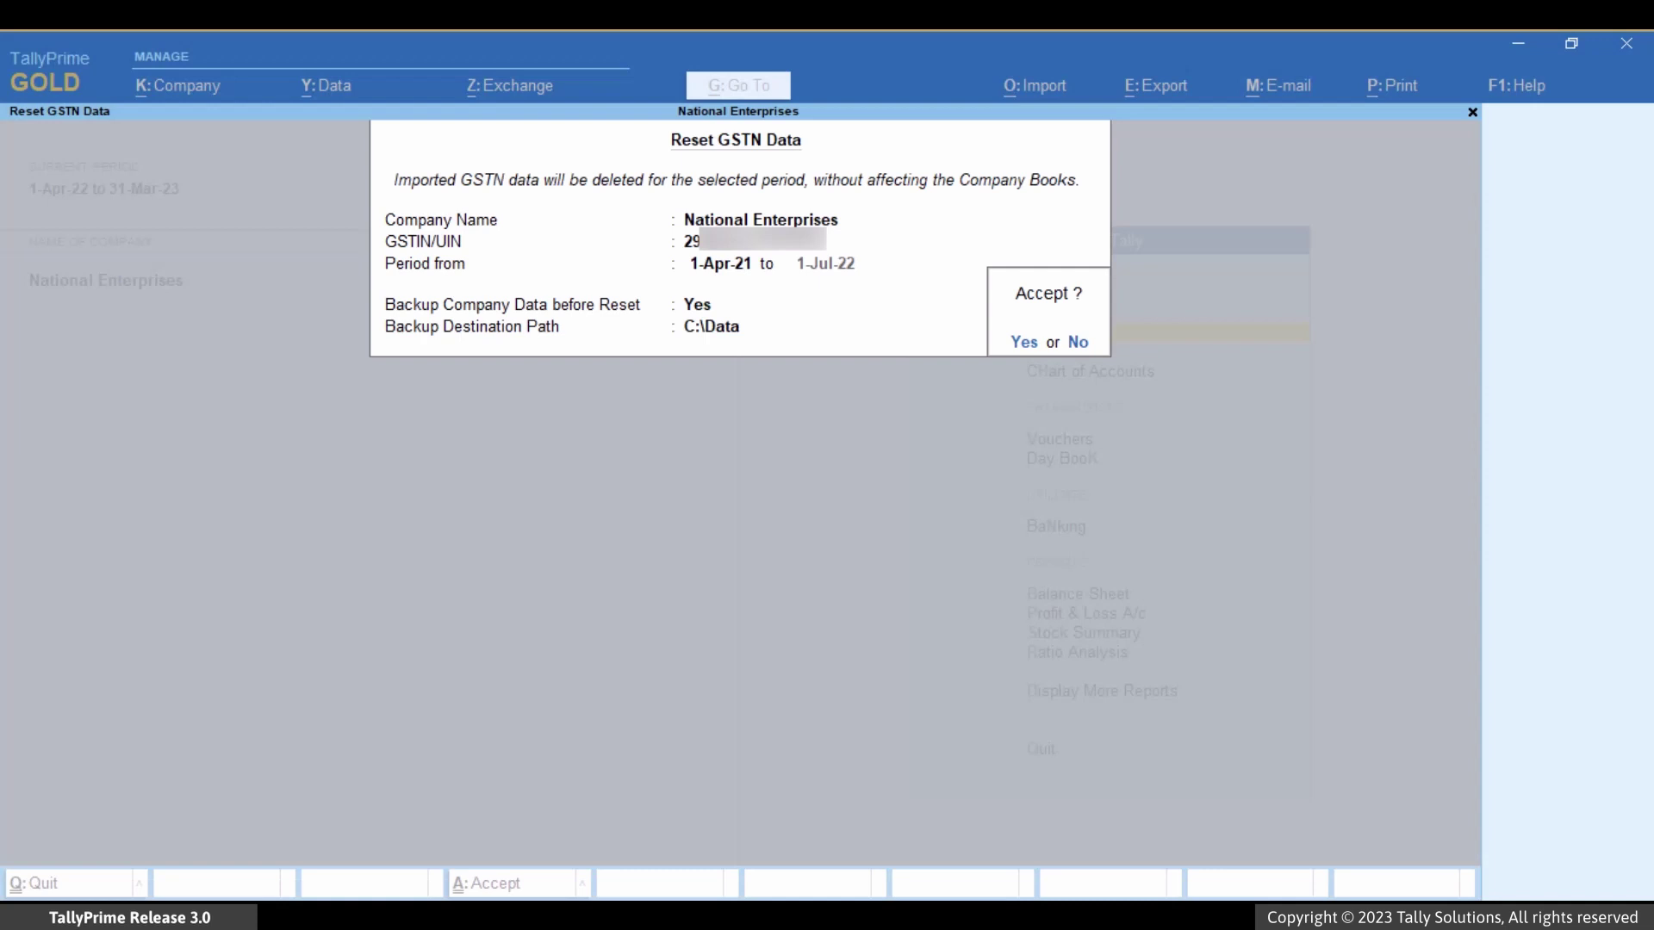
# Accept the form, confirm Yes to reset GSTN data, and dismiss the success message.
pyautogui.press('y')
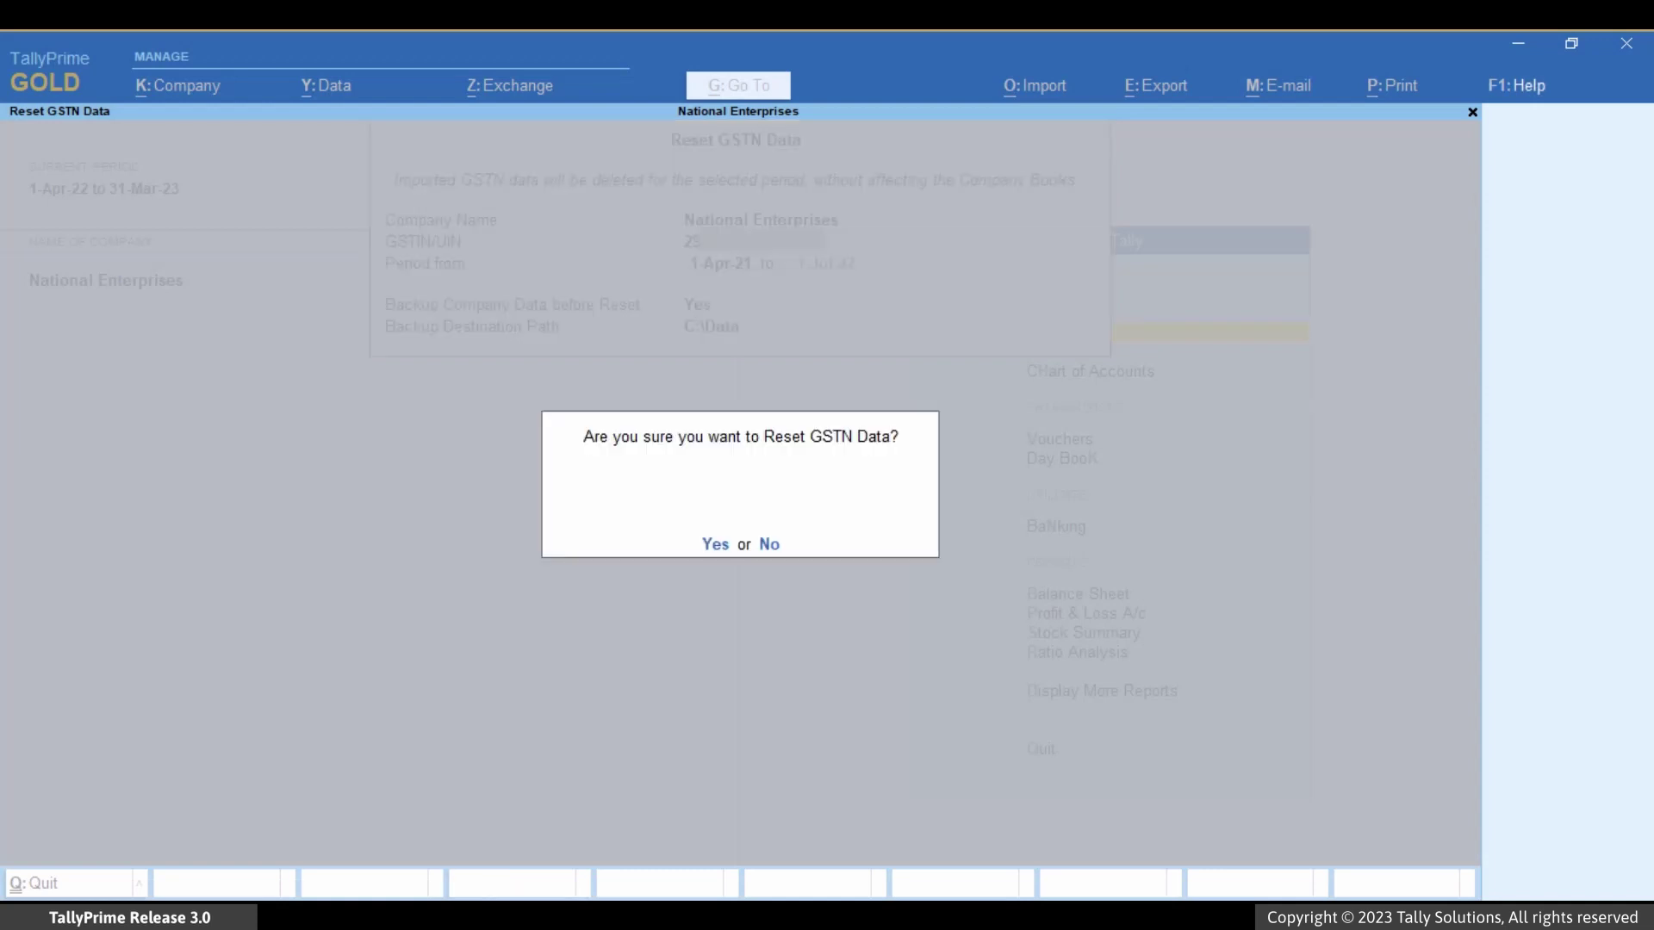
pyautogui.press('y')
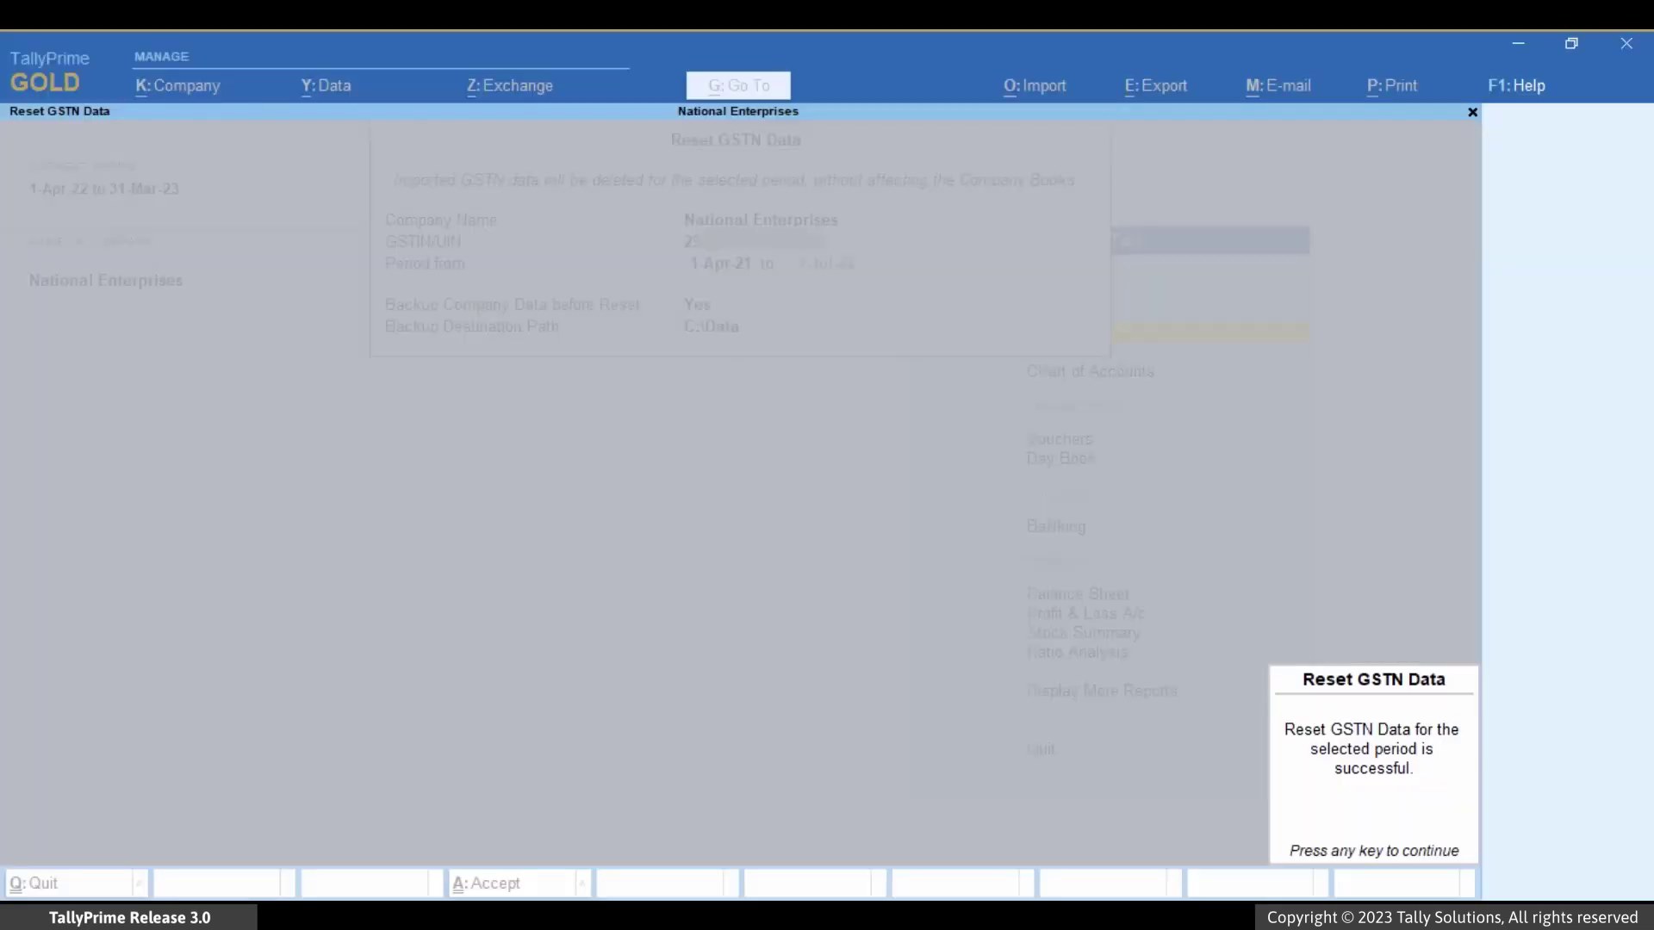
pyautogui.press('Return')
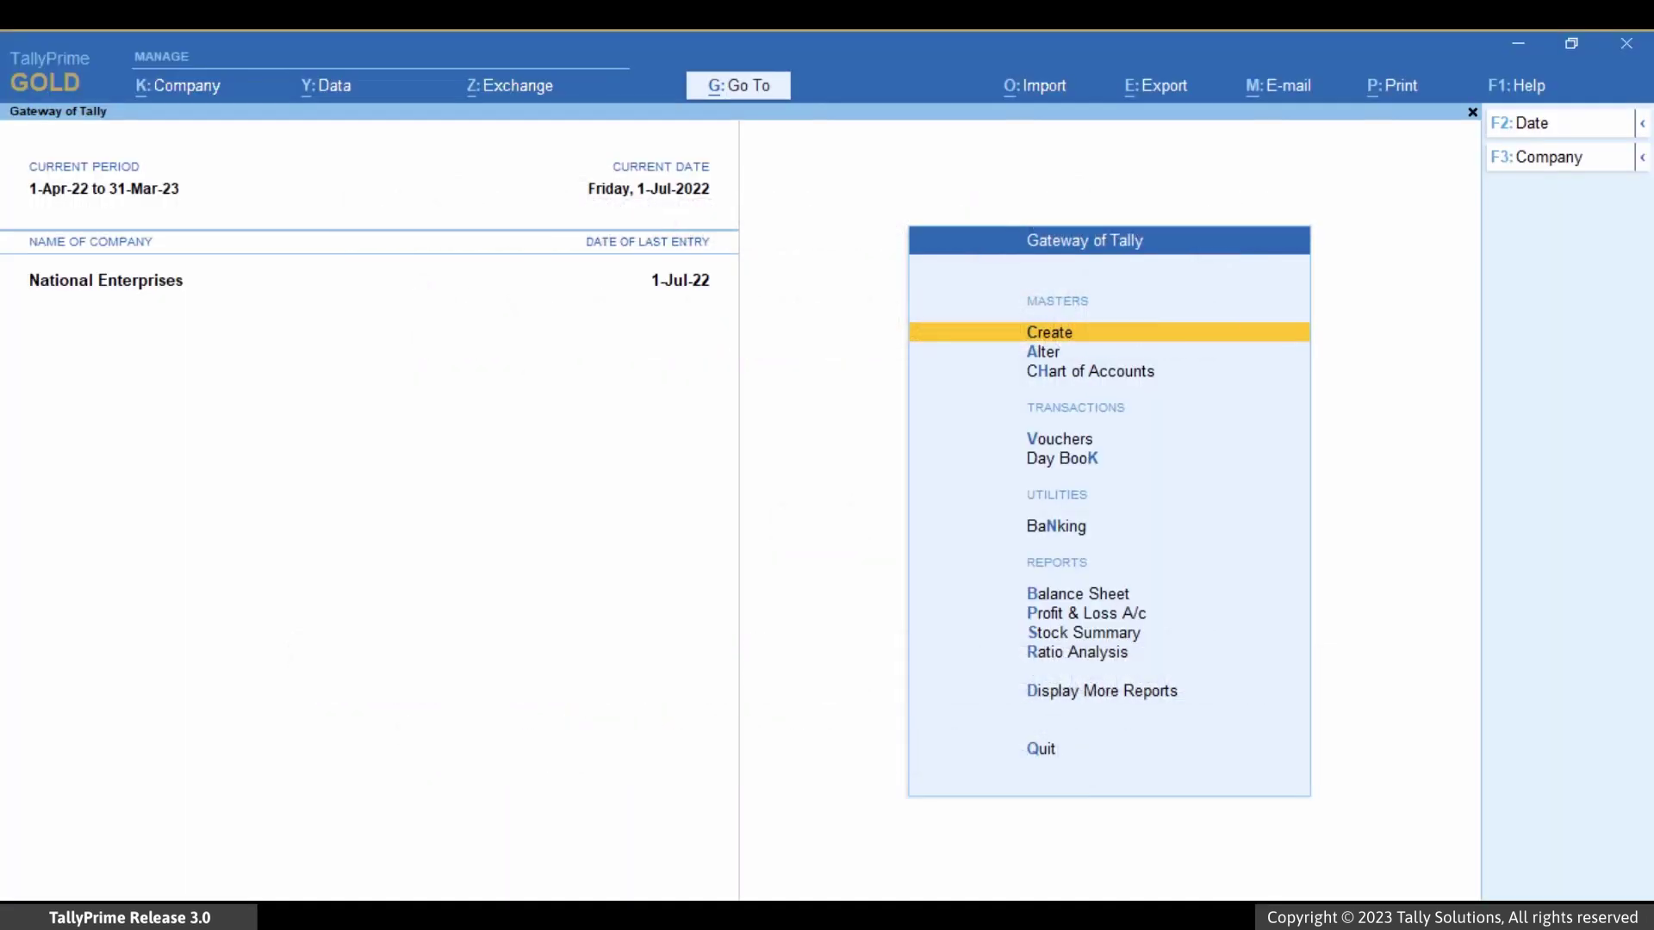
# Reopen the Reset GSTN Data form from Help > Troubleshooting.
pyautogui.press('F1')
pyautogui.press('Down')
pyautogui.press('Down')
pyautogui.press('Down')
pyautogui.press('Down')
pyautogui.press('Return')
pyautogui.press('Down')
pyautogui.press('Down')
pyautogui.press('Down')
pyautogui.press('Down')
pyautogui.press('Down')
pyautogui.press('Down')
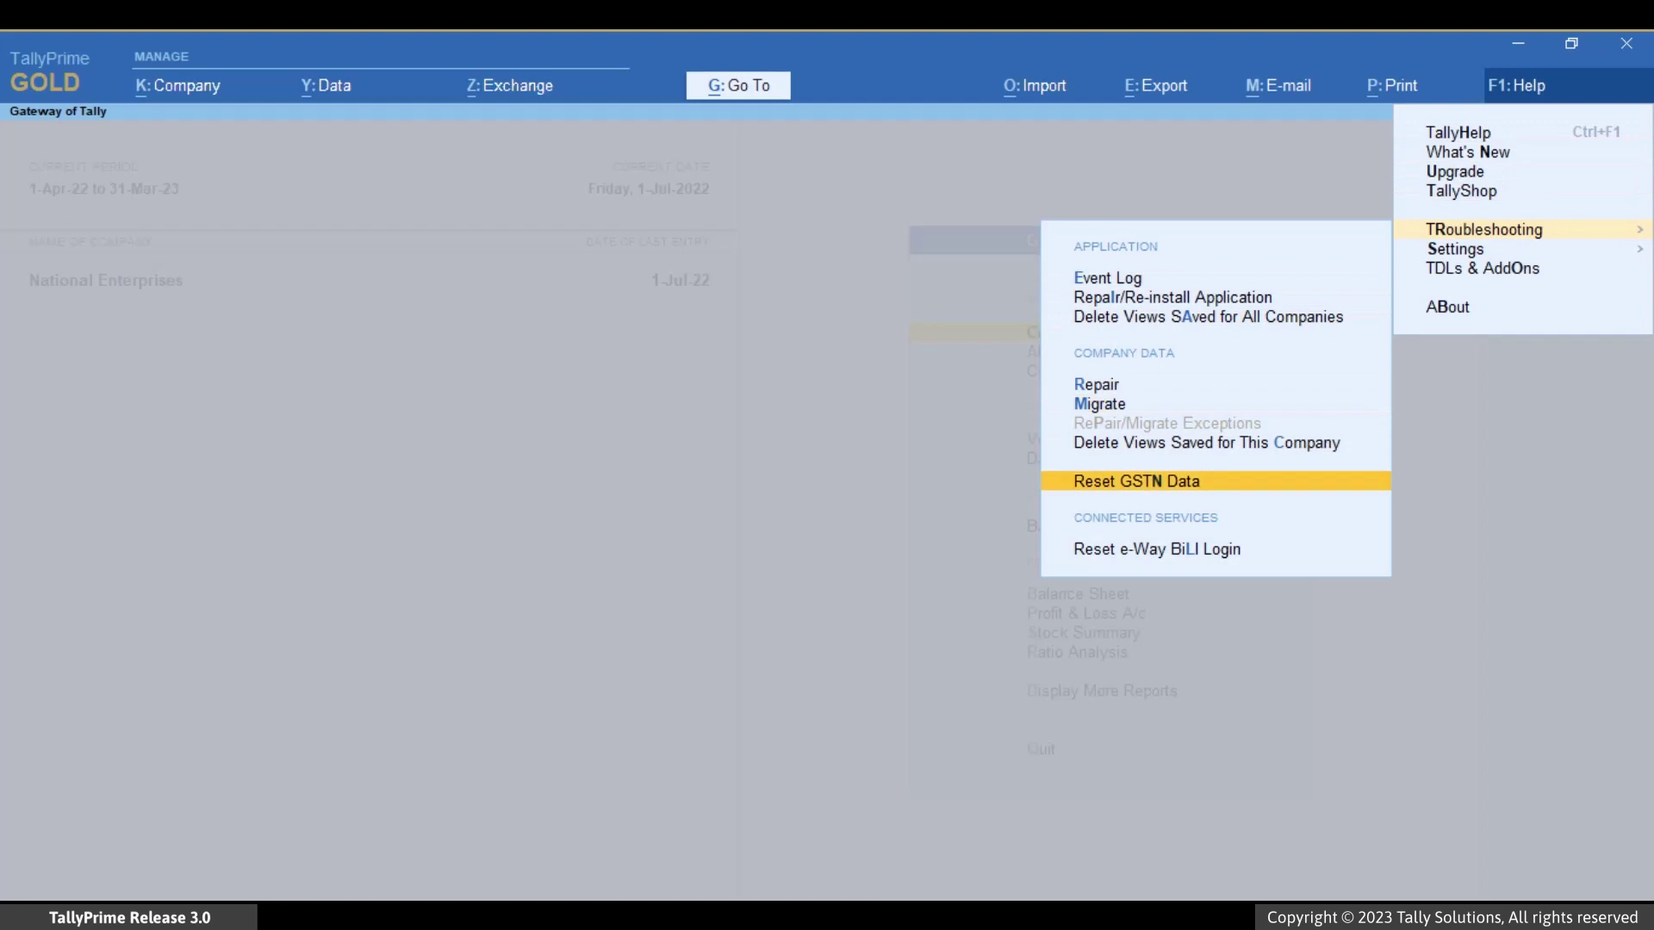
pyautogui.press('Return')
# Keep the GSTIN and backup, set C:\Data as destination, then quit TallyPrime mid-reset.
pyautogui.press('Return')
pyautogui.press('Return')
pyautogui.press('Down')
pyautogui.press('Down')
pyautogui.press('Return')
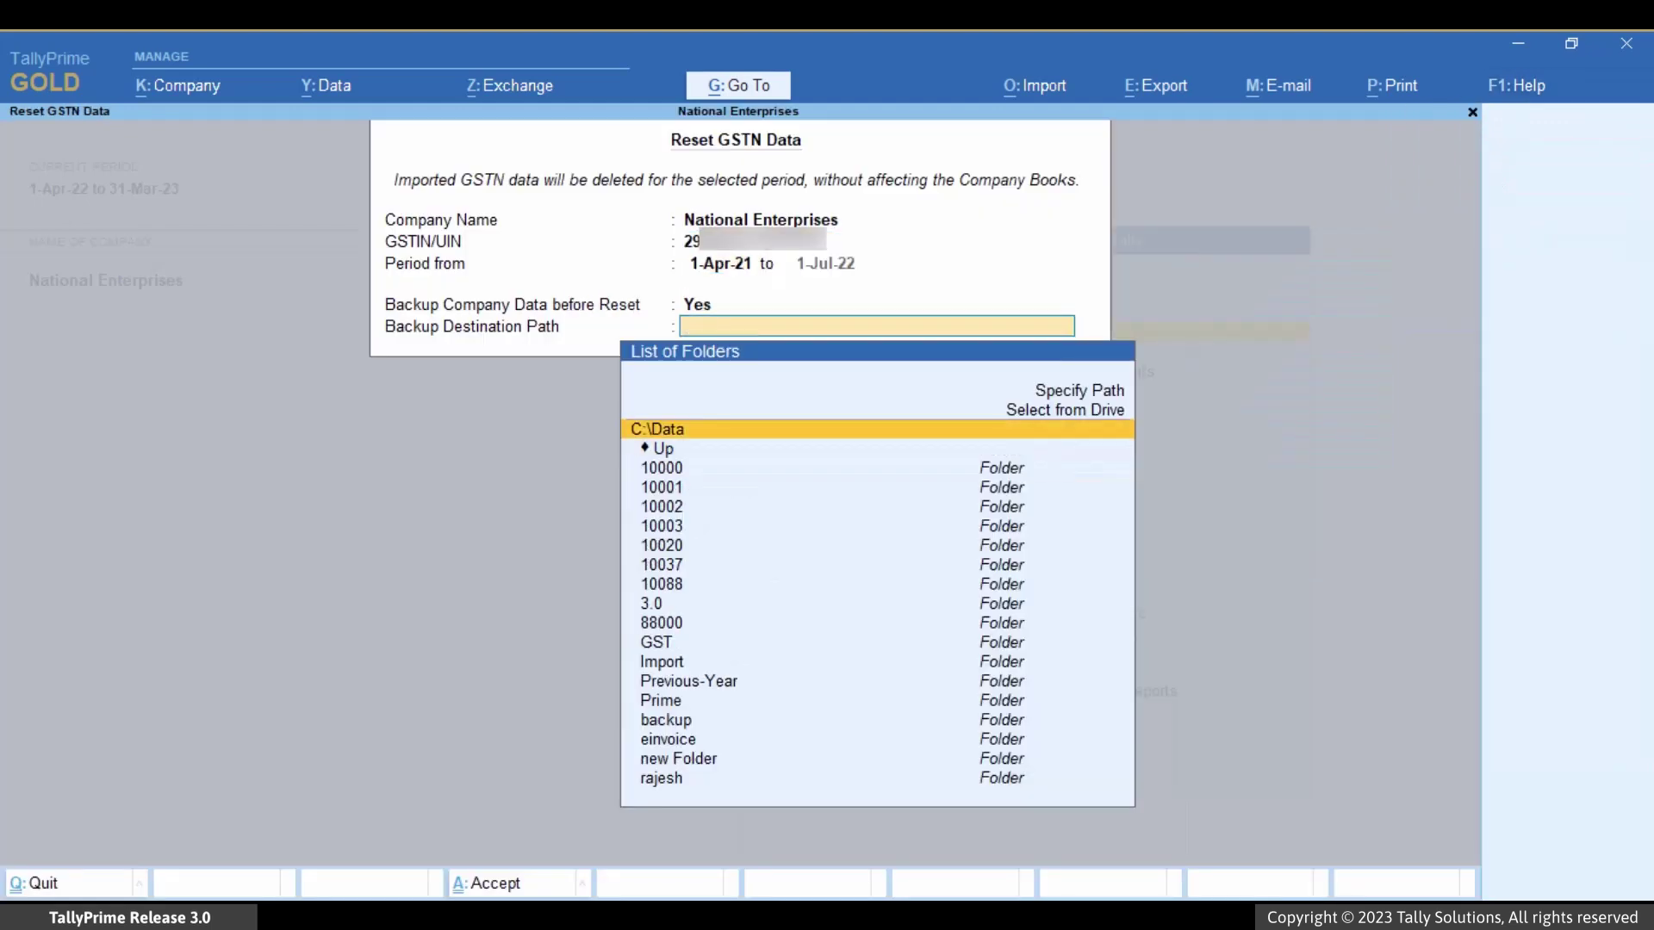
pyautogui.press('Return')
pyautogui.press('Return')
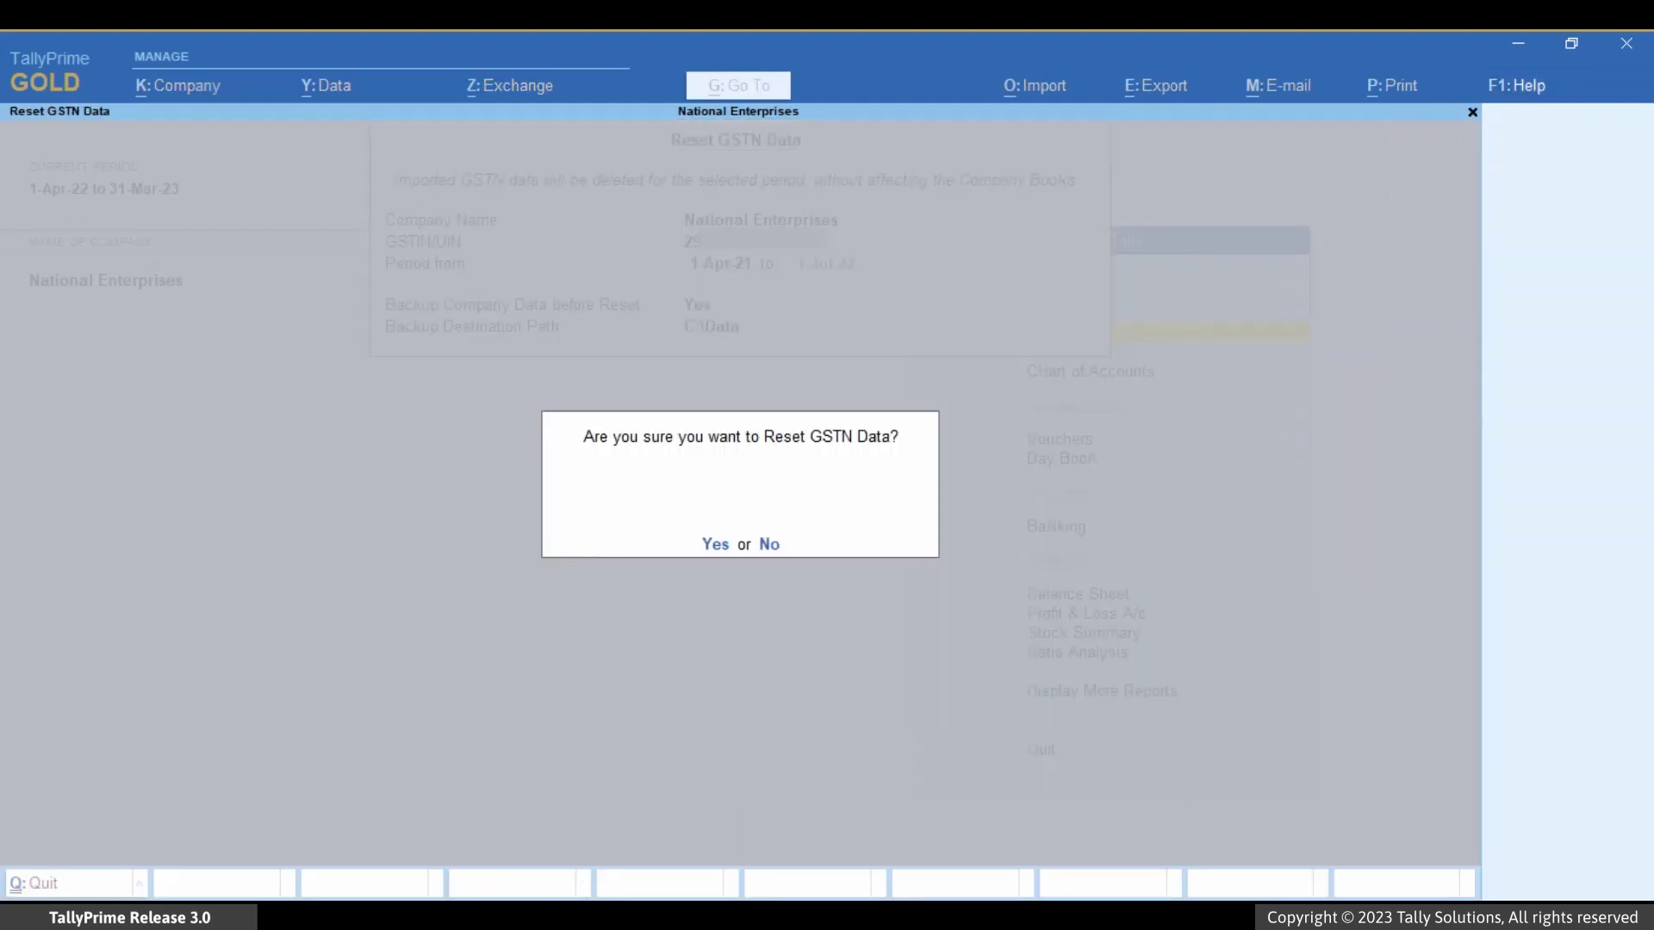
pyautogui.press('Return')
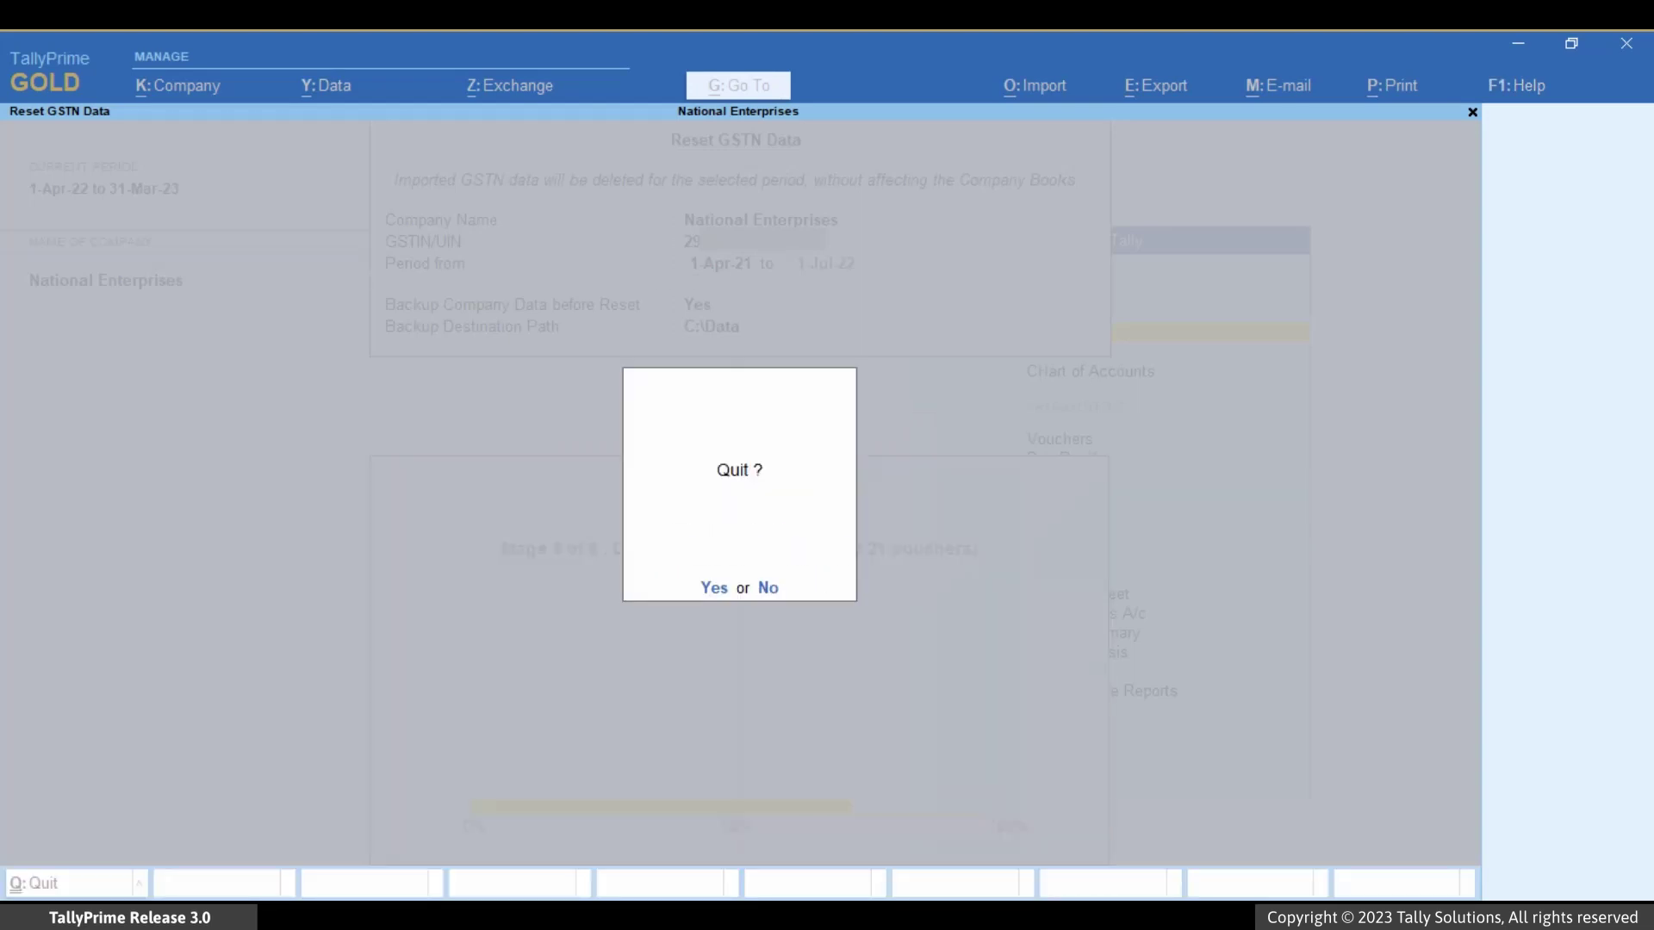
pyautogui.press('Return')
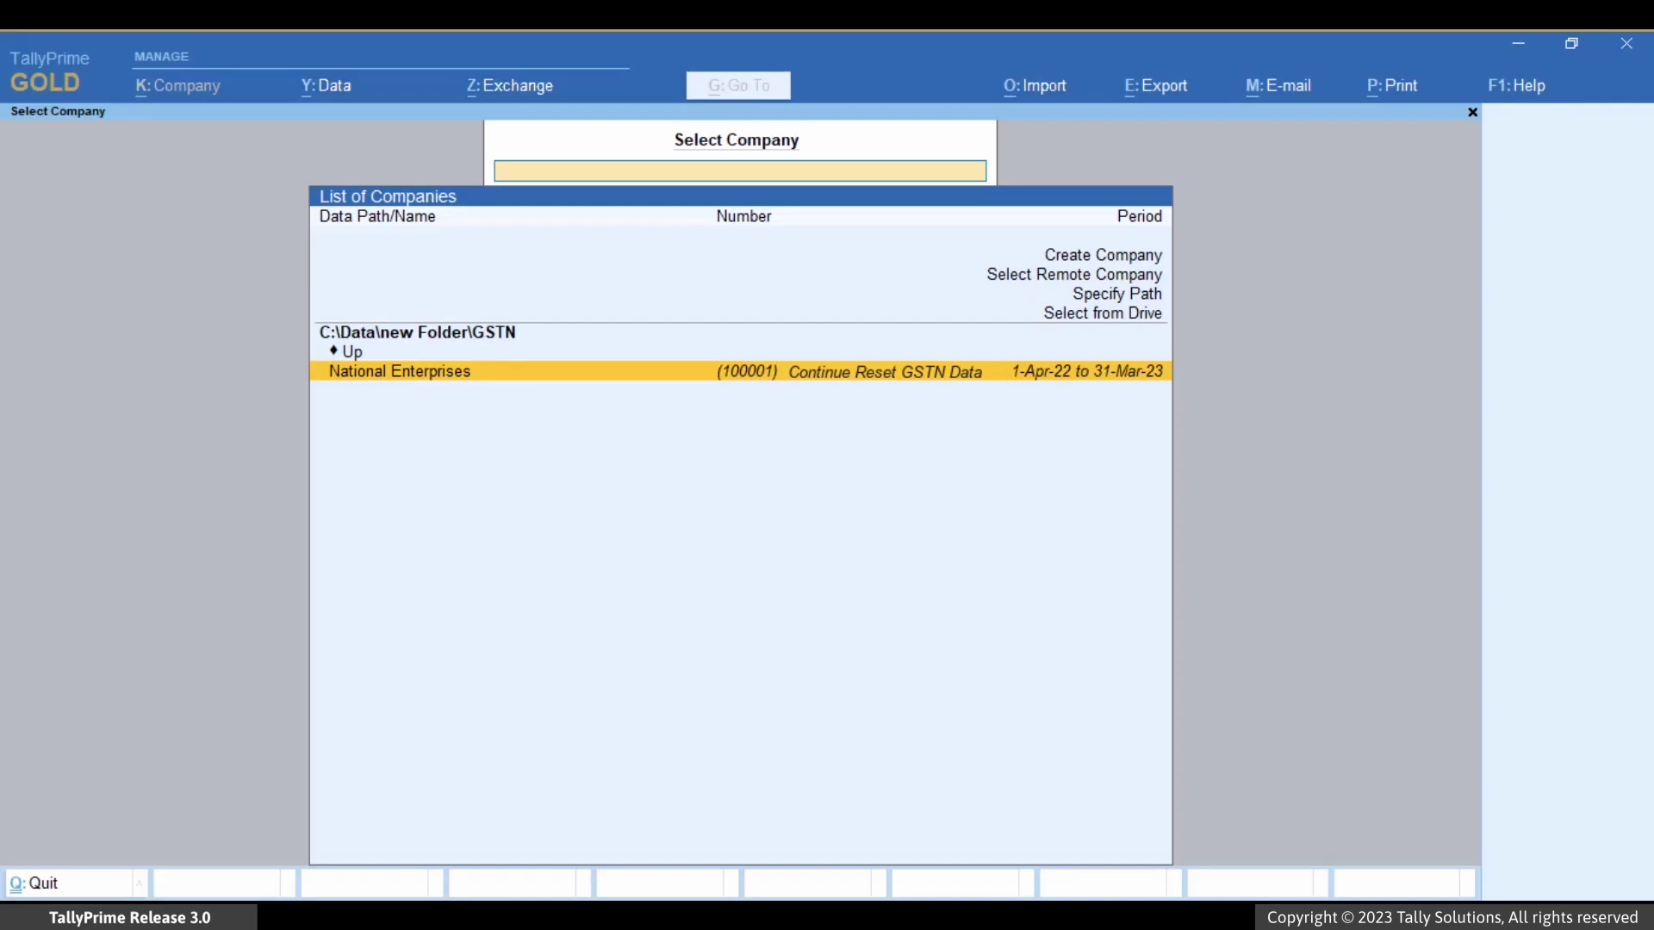
# Select National Enterprises, marked Continue Reset GSTN Data, to resume the interrupted reset.
pyautogui.press('Return')
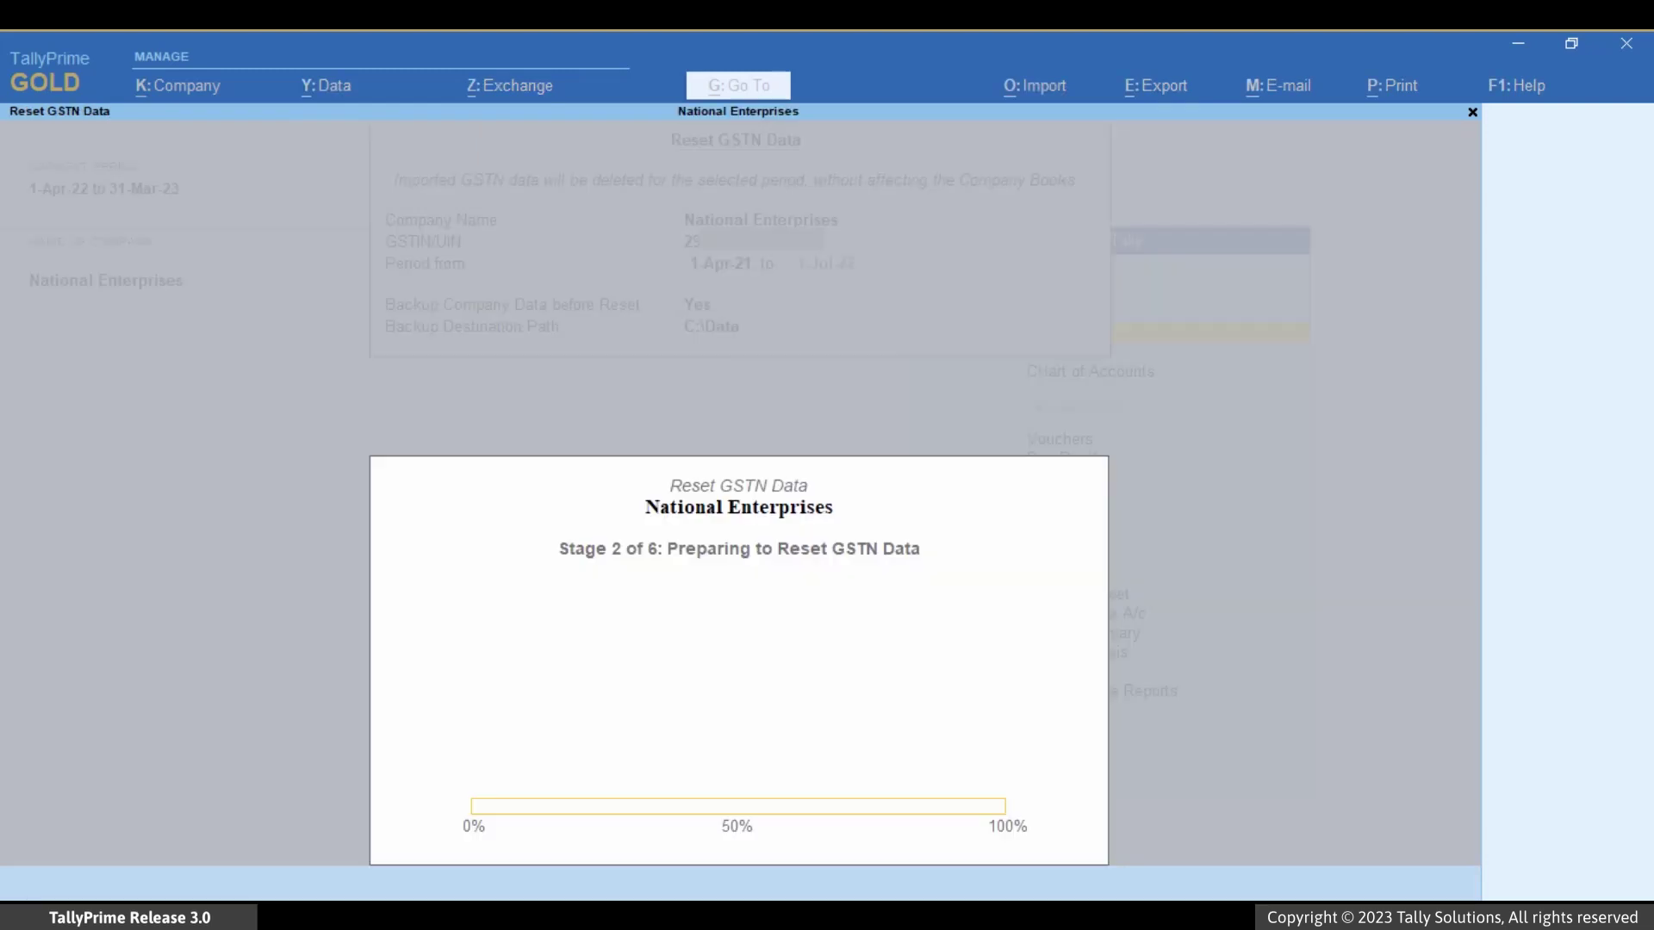